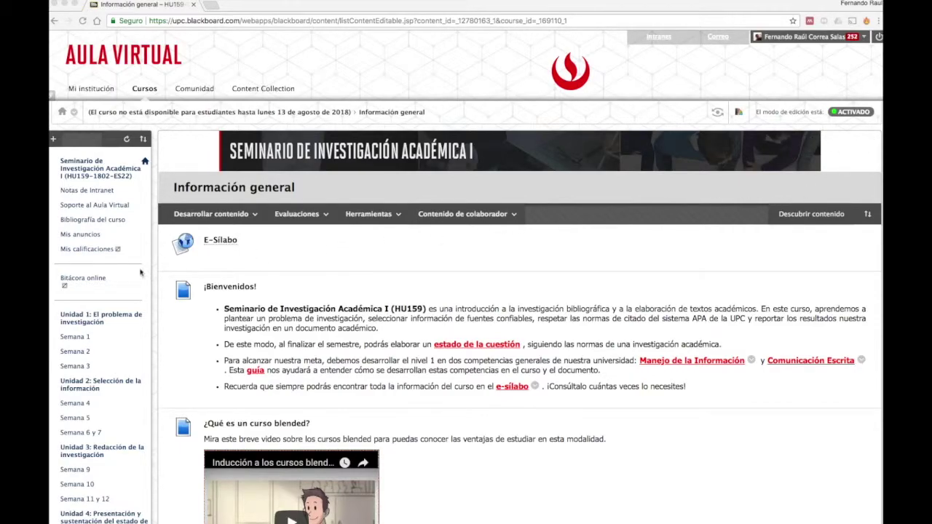
# Open the Grupos page listed under Comunicación in the Seminario de Investigación Académica I course.
pyautogui.scroll(-5, 119, 278)
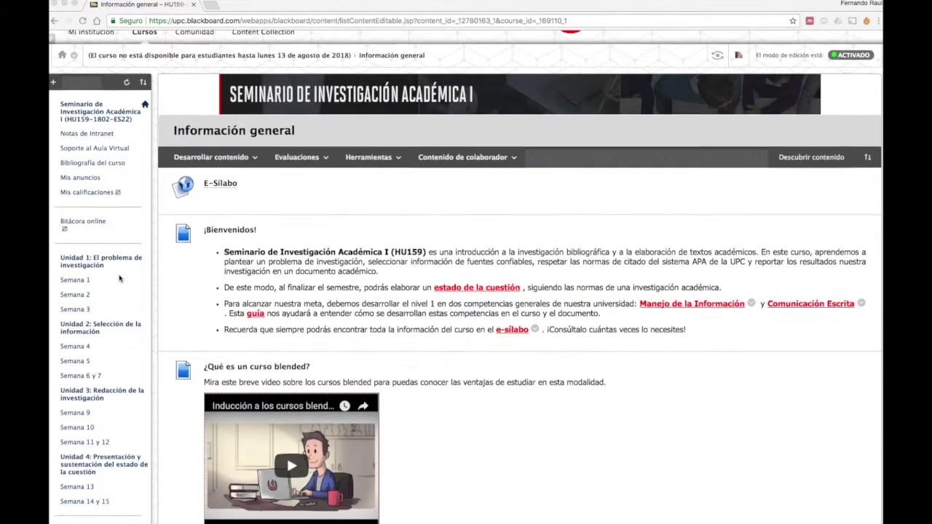
pyautogui.scroll(-2, 119, 278)
pyautogui.scroll(-4, 119, 278)
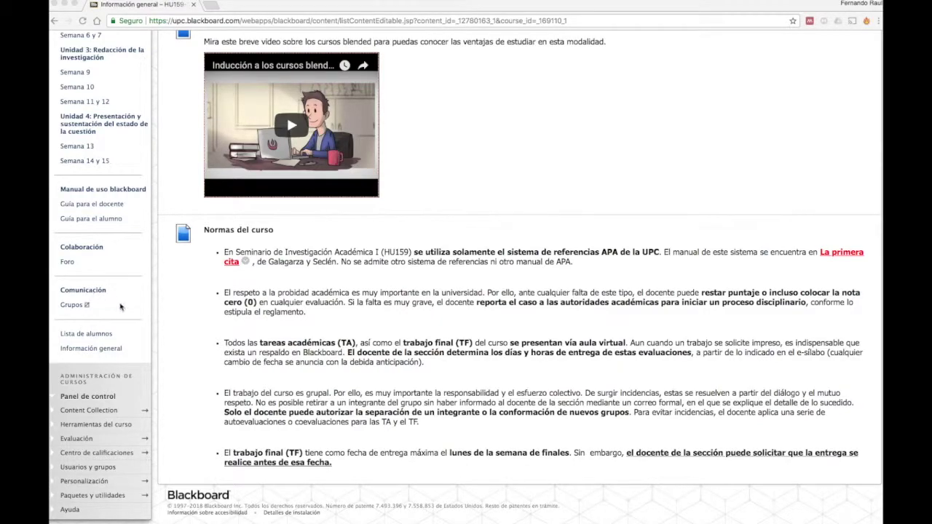
pyautogui.scroll(1, 105, 307)
pyautogui.scroll(-1, 105, 307)
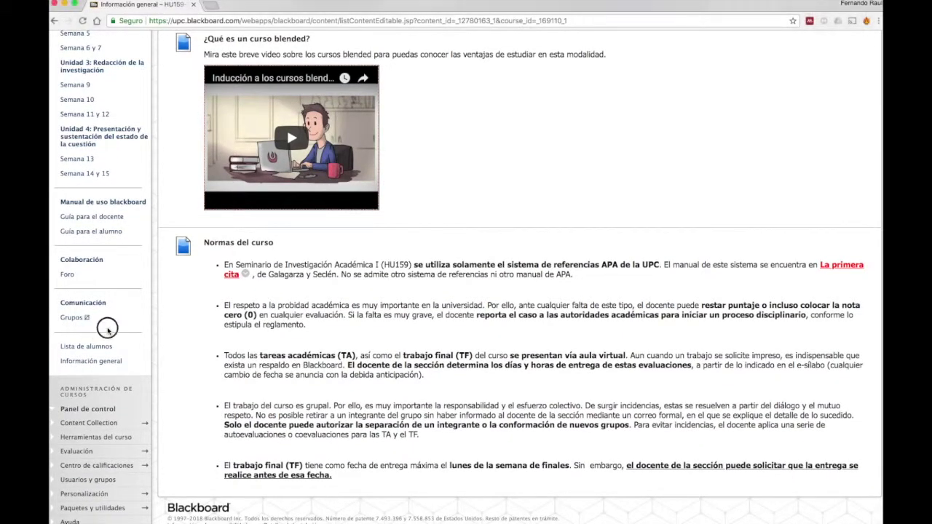
pyautogui.scroll(2, 70, 318)
pyautogui.scroll(3, 70, 318)
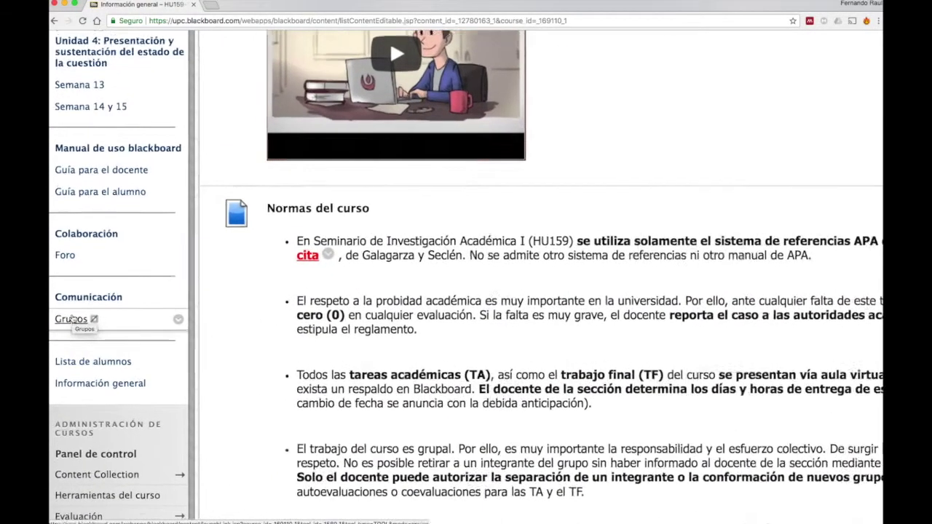
pyautogui.click(103, 326)
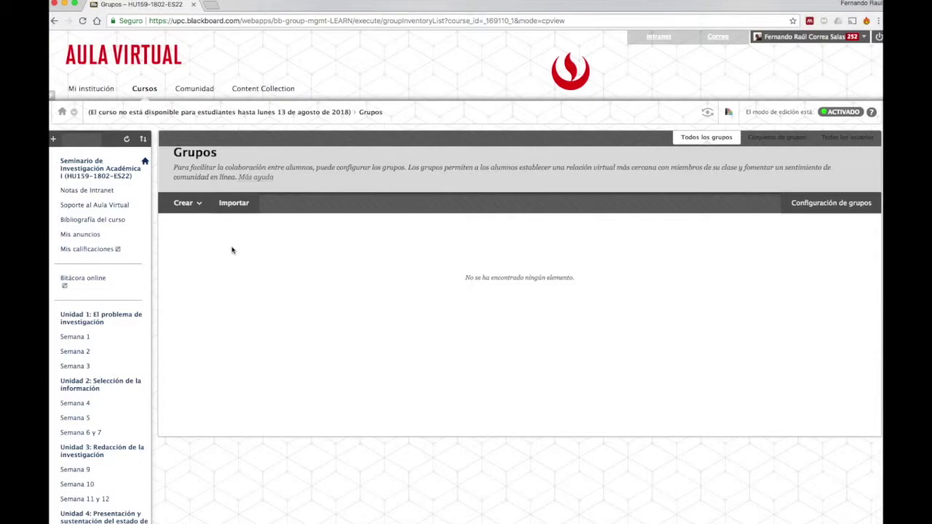
# Start creating a group set (Conjunto de grupos) that uses self-enrolment (Autoinscripción).
pyautogui.scroll(5, 232, 251)
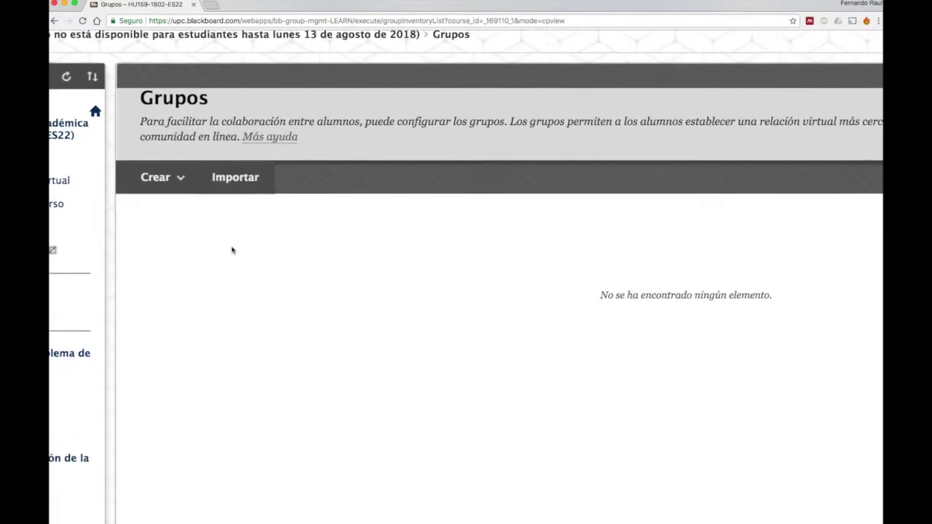
pyautogui.scroll(-3, 233, 251)
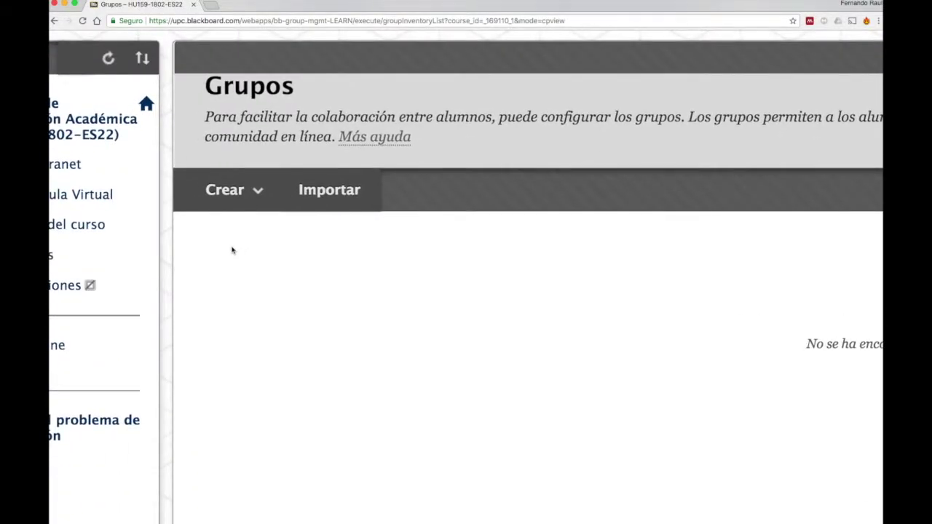
pyautogui.click(257, 220)
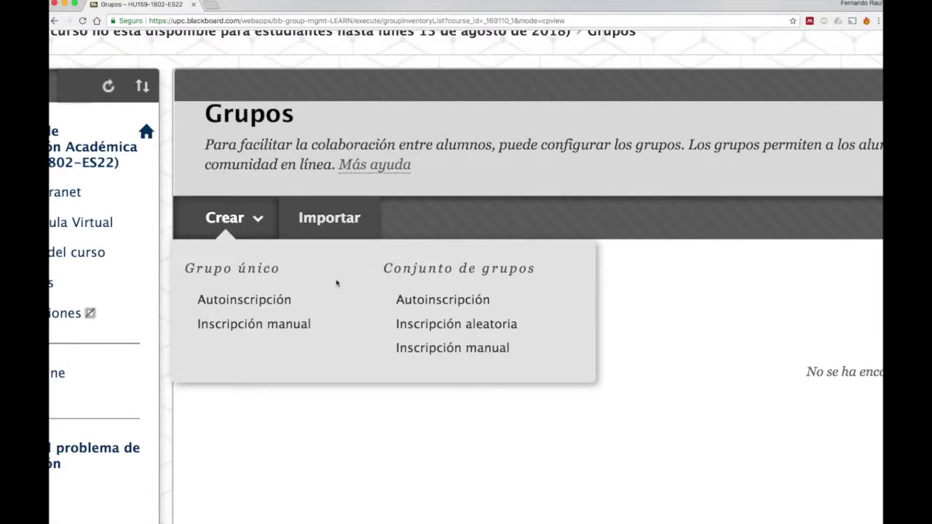
pyautogui.click(454, 304)
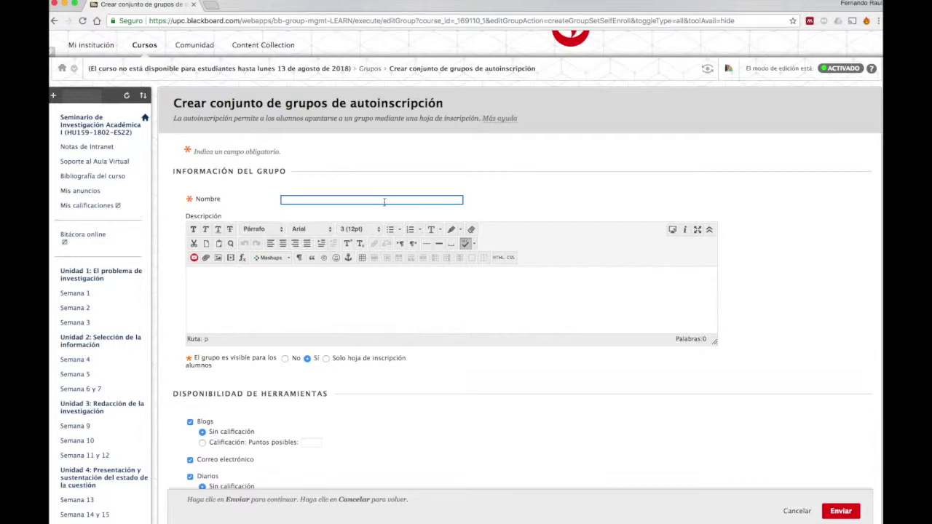
# Name the group set "Grupos de la sección ES22".
pyautogui.write('Gru')
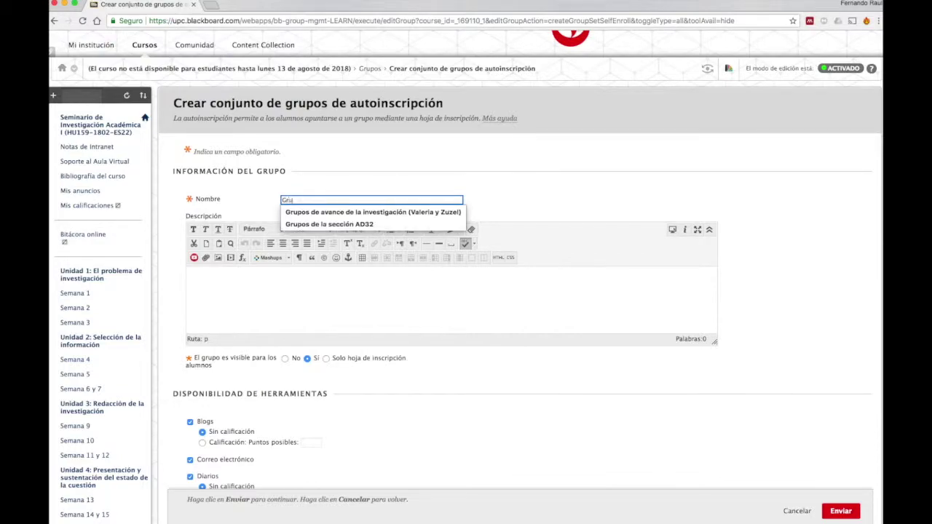
pyautogui.write('pos de la s')
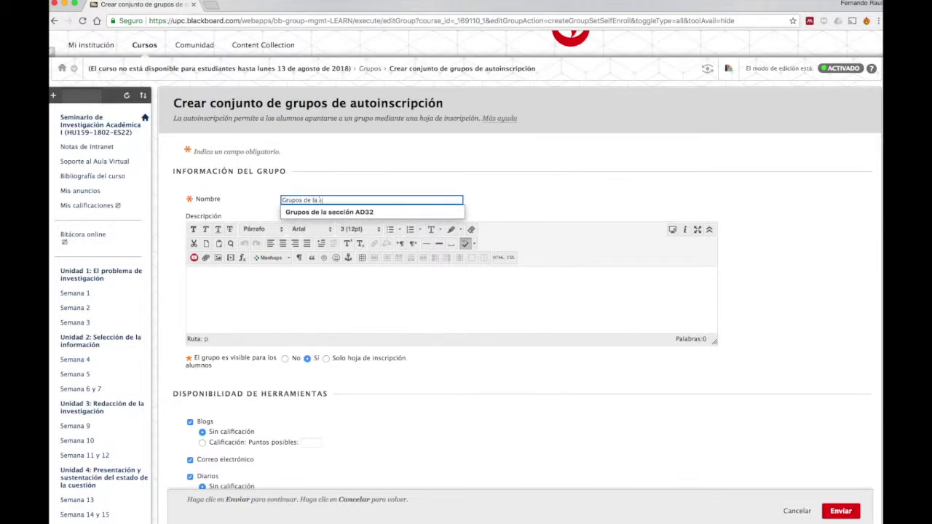
pyautogui.write('ección ES22')
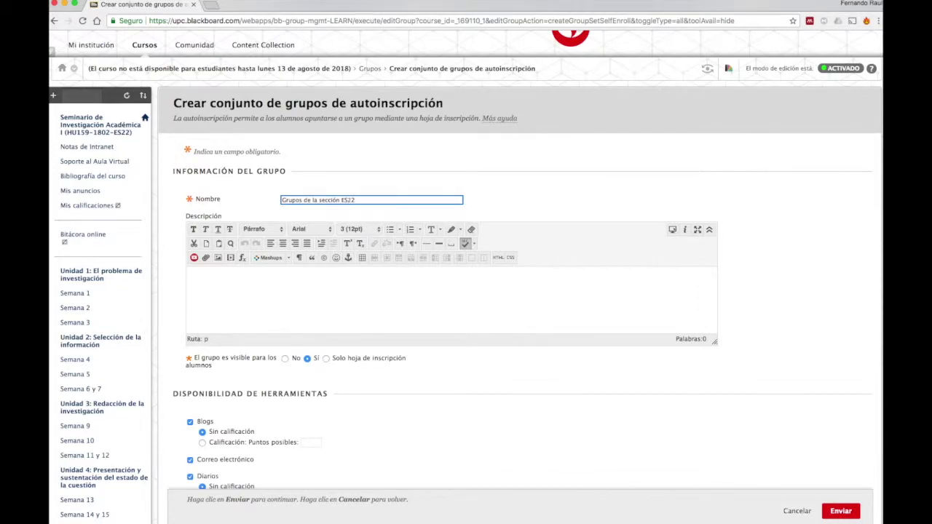
# Write the description in three paragraphs: "Estimados alumnos:", "En este espacio podrán crear los grupos de trabajo que tendrán durante todo el ciclo.", "Saludos,".
pyautogui.click(347, 291)
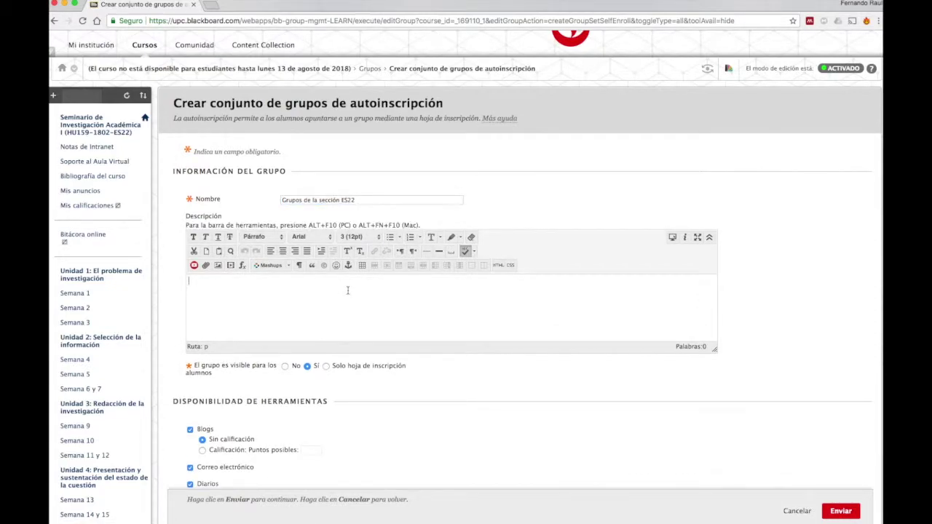
pyautogui.write('Estimados al')
pyautogui.write('umnos: ')
pyautogui.write('En este')
pyautogui.write(' espacio pp')
pyautogui.press('BackSpace')
pyautogui.write('odrán crear los grupos de tra')
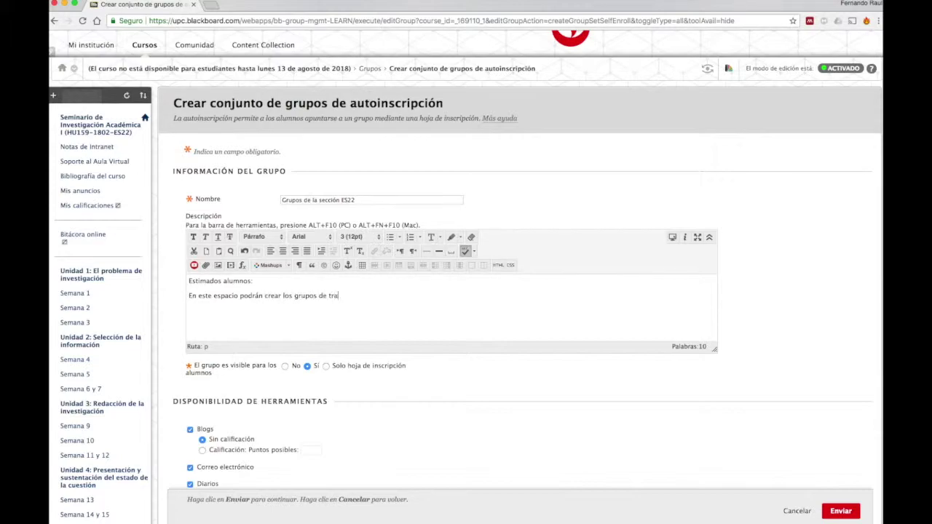
pyautogui.write('bajo que tendrán durante todo el ciclo. ')
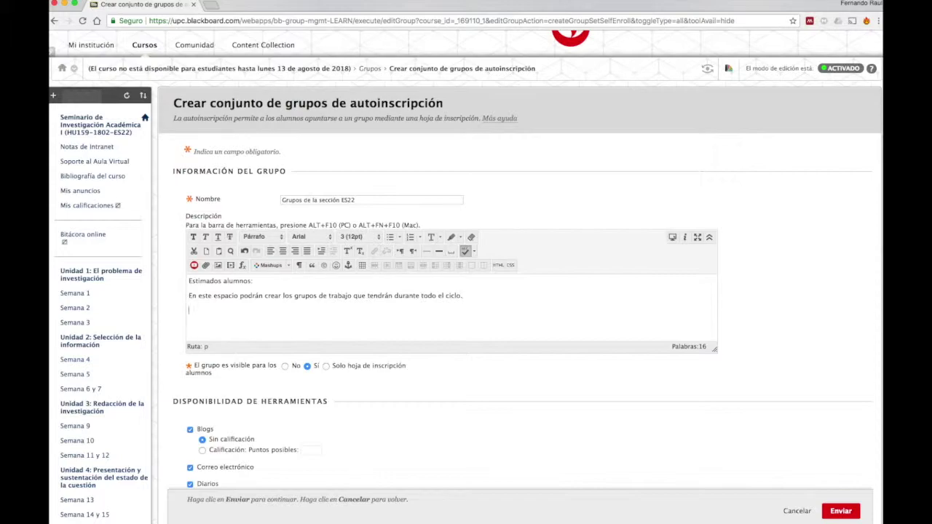
pyautogui.write('Saludos,')
# Copy the group set name "Grupos de la sección ES22" into the sign-up sheet name (Nombre de hoja de inscripción).
pyautogui.scroll(-1, 392, 356)
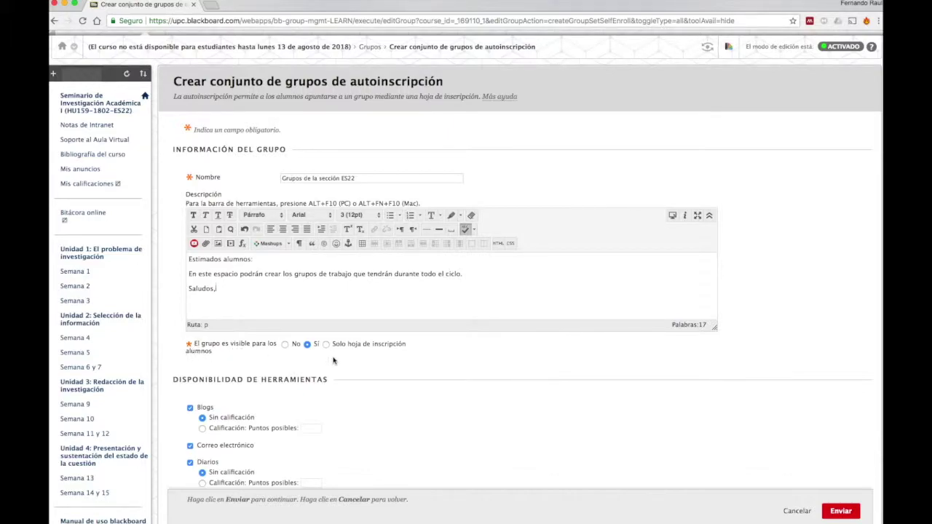
pyautogui.scroll(-6, 334, 361)
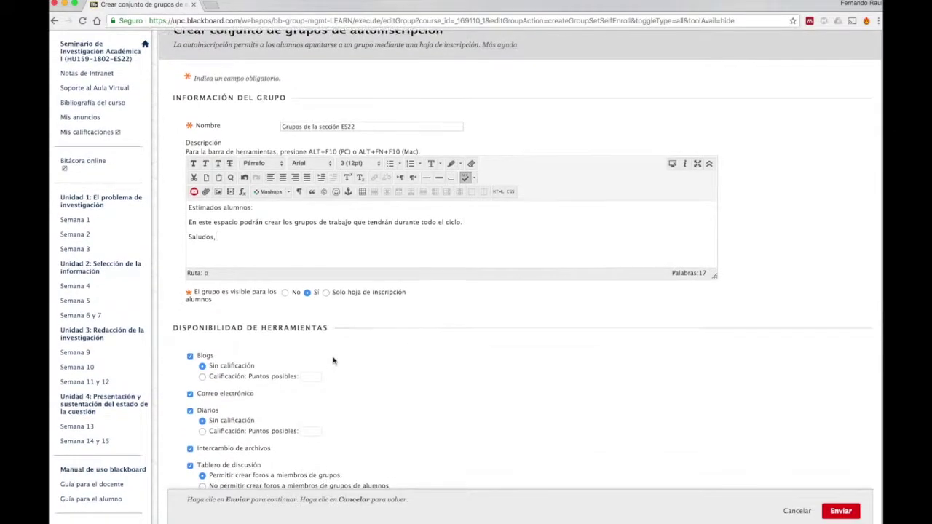
pyautogui.scroll(-1, 237, 314)
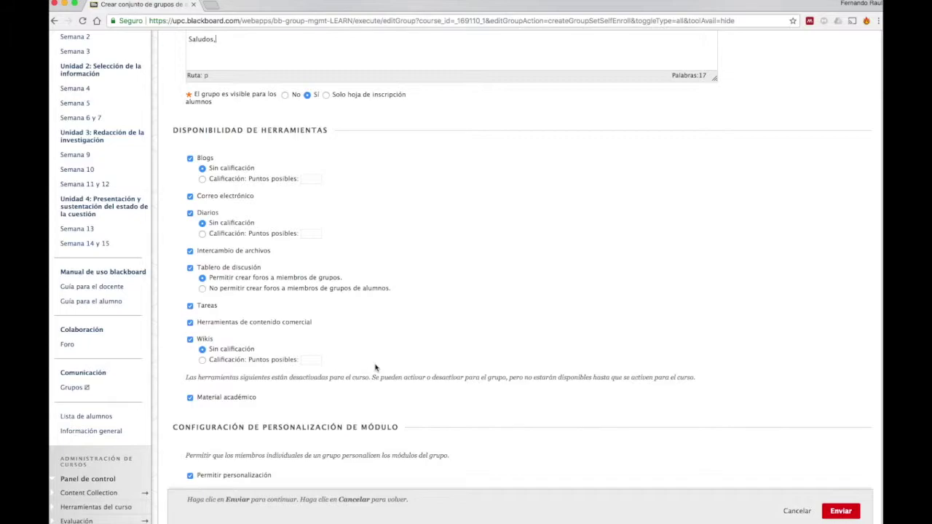
pyautogui.scroll(-4, 376, 367)
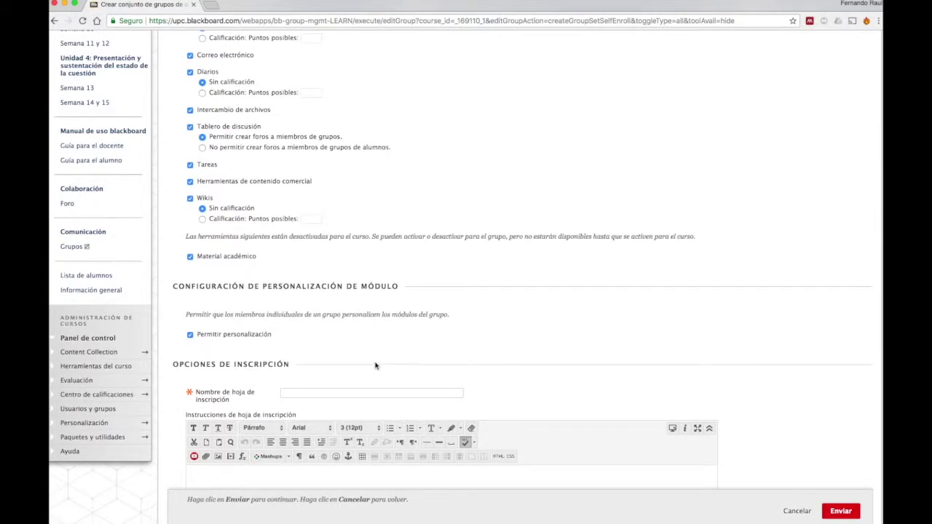
pyautogui.scroll(-3, 376, 366)
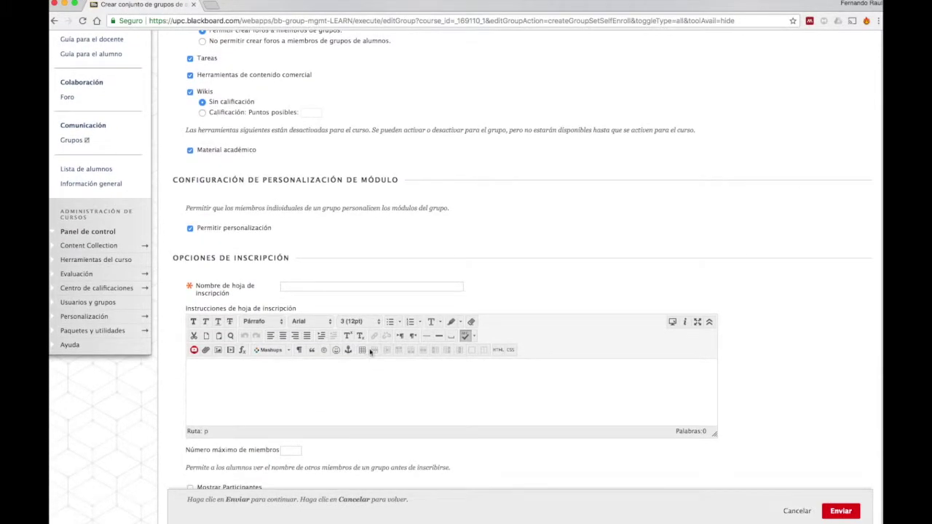
pyautogui.click(298, 289)
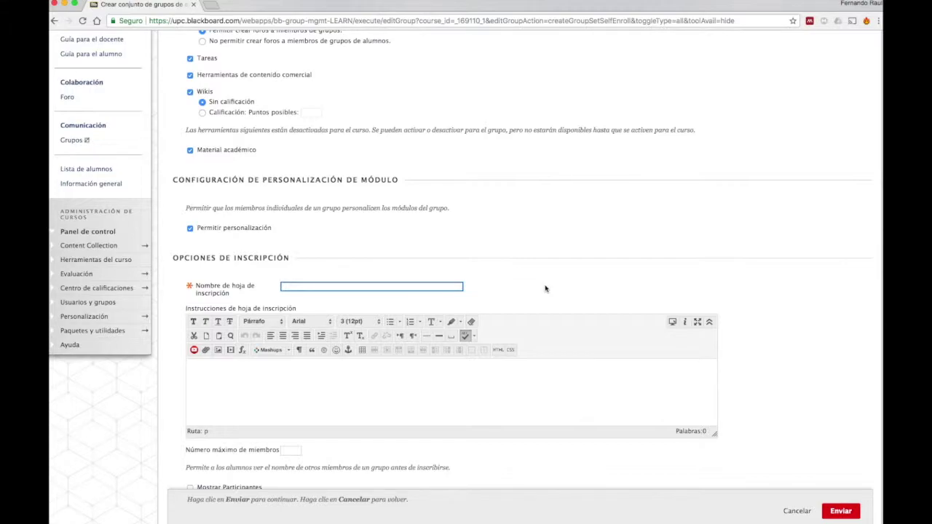
pyautogui.scroll(10, 545, 289)
pyautogui.moveTo(370, 154); pyautogui.dragTo(271, 155)
pyautogui.press('super+c')
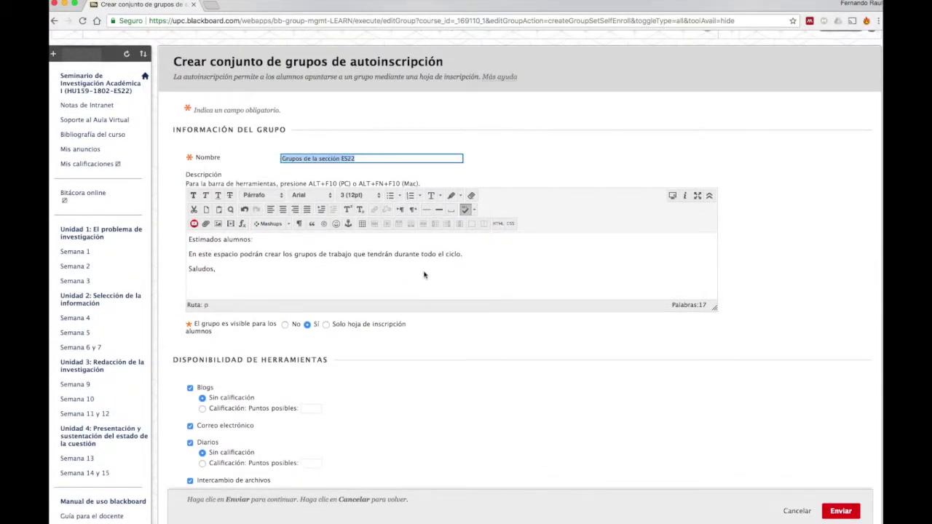
pyautogui.scroll(-15, 424, 275)
pyautogui.click(300, 131)
pyautogui.press('super+v')
# Copy the whole group description into the sign-up sheet instructions (Instrucciones de hoja de inscripción).
pyautogui.scroll(15, 378, 131)
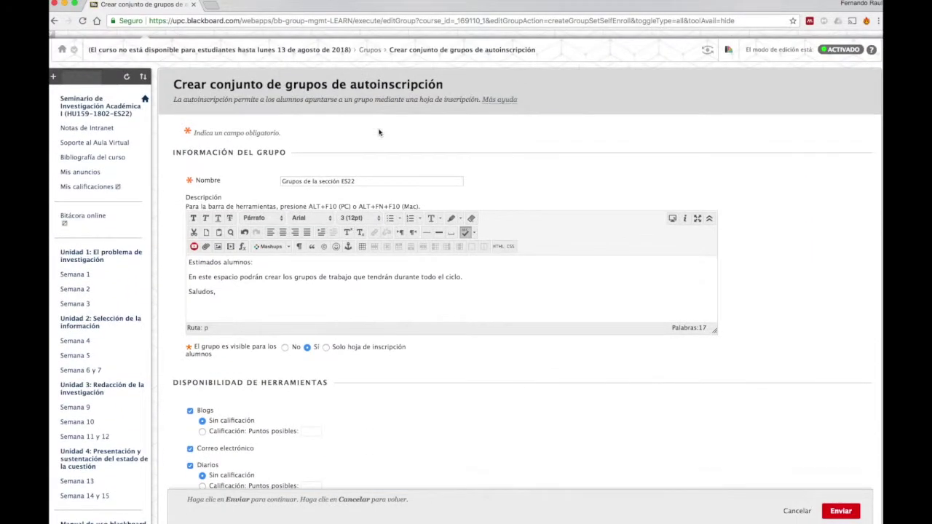
pyautogui.moveTo(231, 297); pyautogui.dragTo(179, 249)
pyautogui.press('super+c')
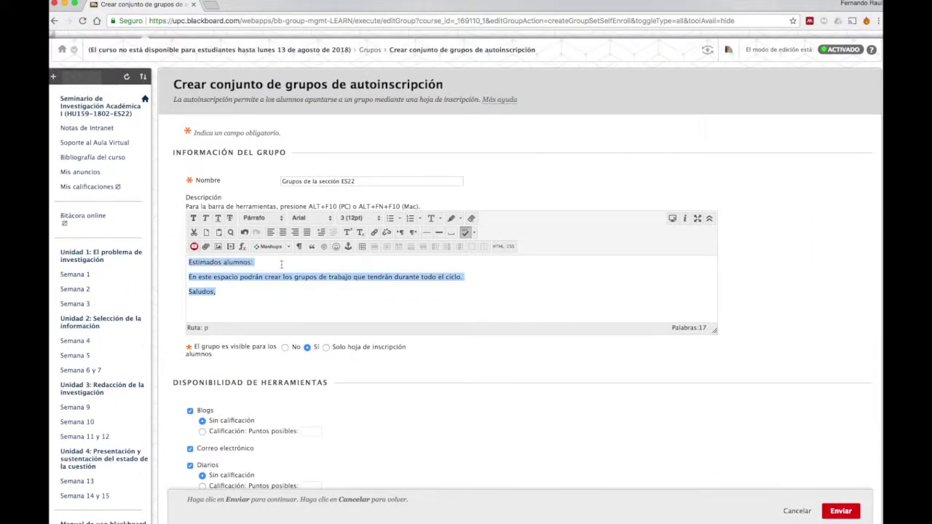
pyautogui.scroll(-15, 281, 264)
pyautogui.click(225, 225)
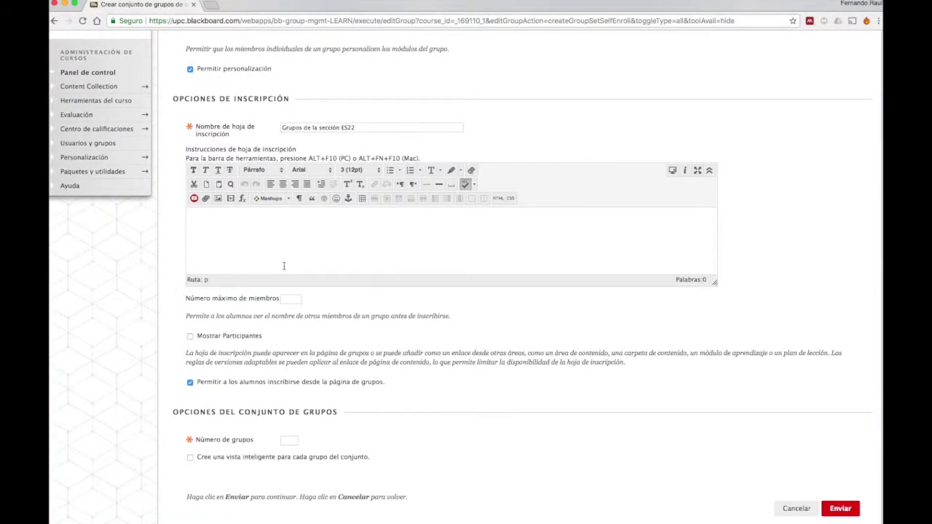
pyautogui.press('super+v')
# Set the maximum number of members to 5 and enable Mostrar Participantes in the enrolment options.
pyautogui.click(291, 299)
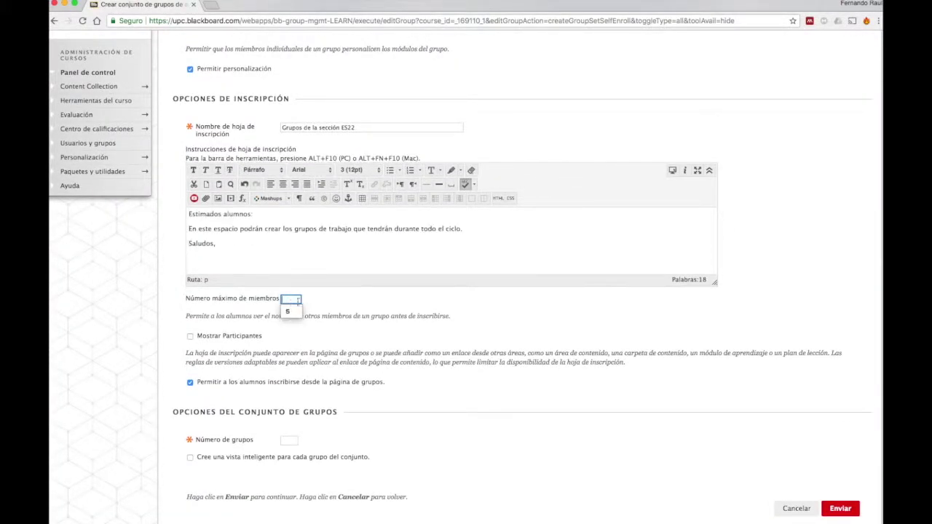
pyautogui.click(512, 141)
pyautogui.click(289, 301)
pyautogui.click(290, 312)
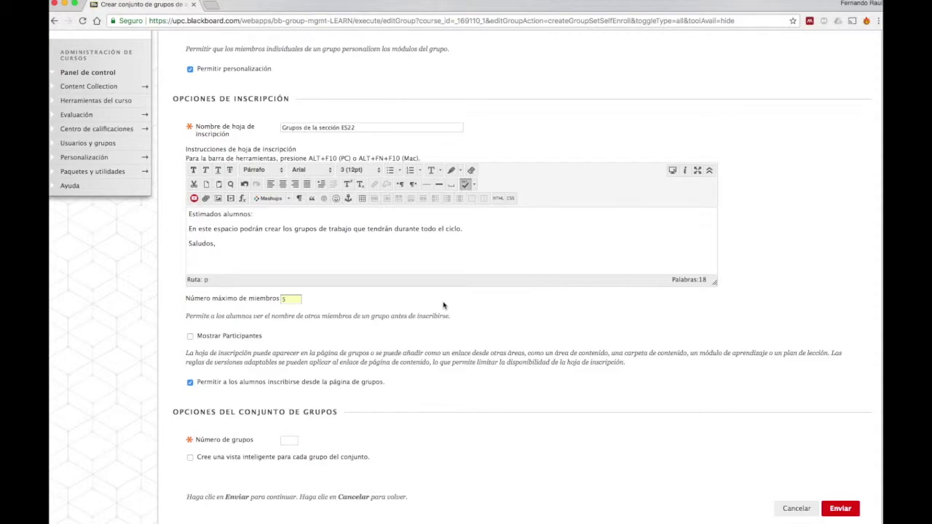
pyautogui.click(190, 335)
pyautogui.click(190, 337)
pyautogui.click(191, 338)
# Set the number of groups to 8 and enable creating a smart view for each group in the set.
pyautogui.scroll(-1, 207, 346)
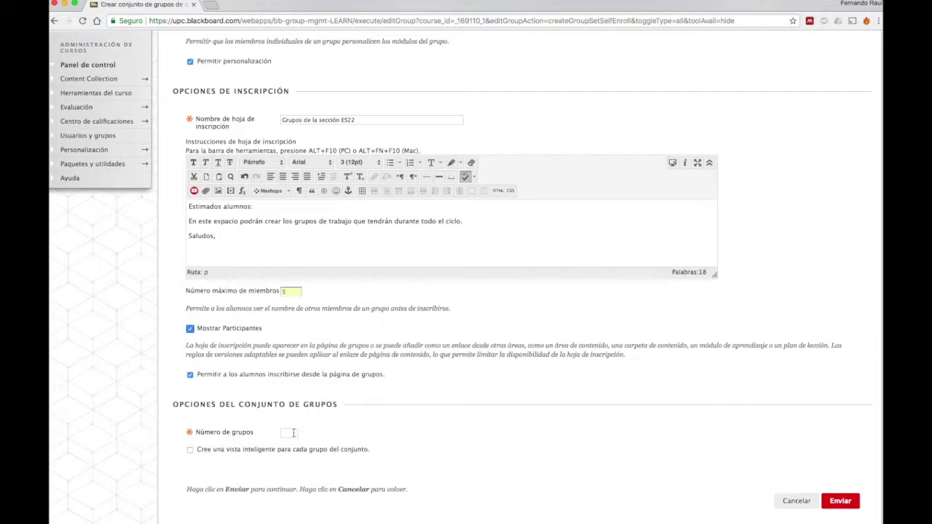
pyautogui.click(293, 433)
pyautogui.click(335, 428)
pyautogui.click(289, 432)
pyautogui.click(314, 432)
pyautogui.click(291, 434)
pyautogui.write('8')
pyautogui.click(430, 432)
pyautogui.click(191, 450)
# Submit the completed form to create the self-enrolment group set.
pyautogui.scroll(5, 750, 399)
pyautogui.scroll(-5, 786, 437)
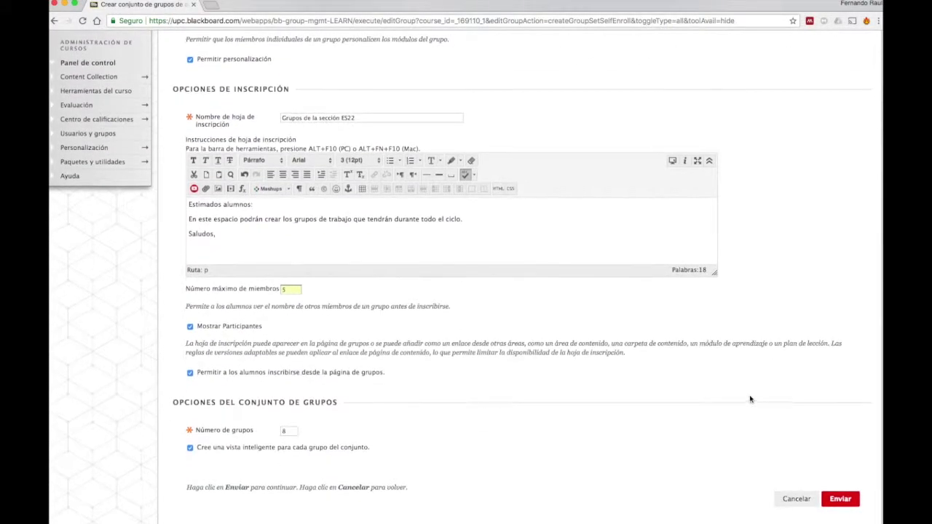
pyautogui.click(841, 500)
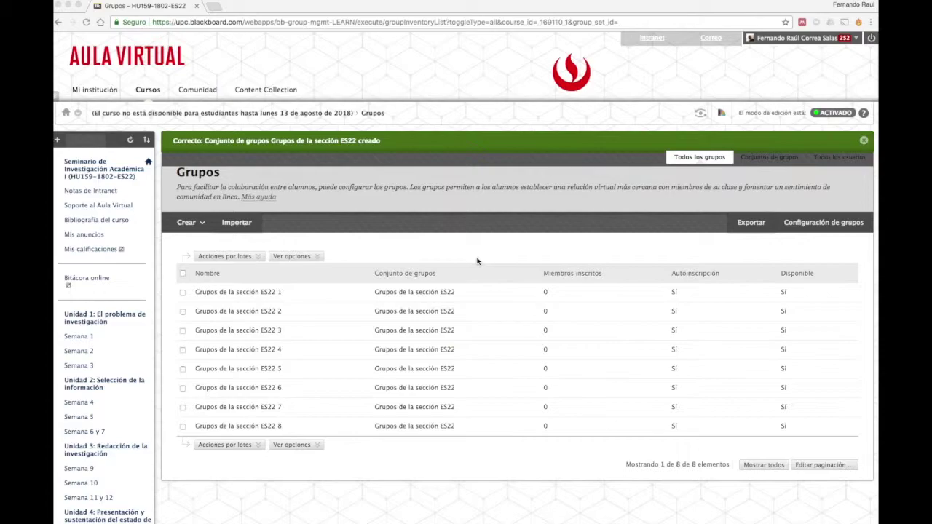
# Turn off edit mode and check how the Grupos page and the course menu down to Comunicación look without it.
pyautogui.click(807, 128)
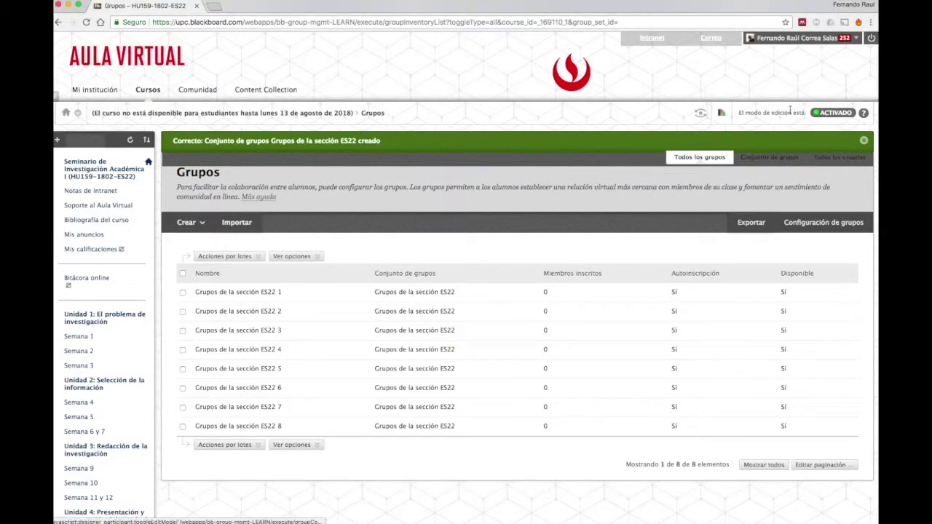
pyautogui.click(836, 115)
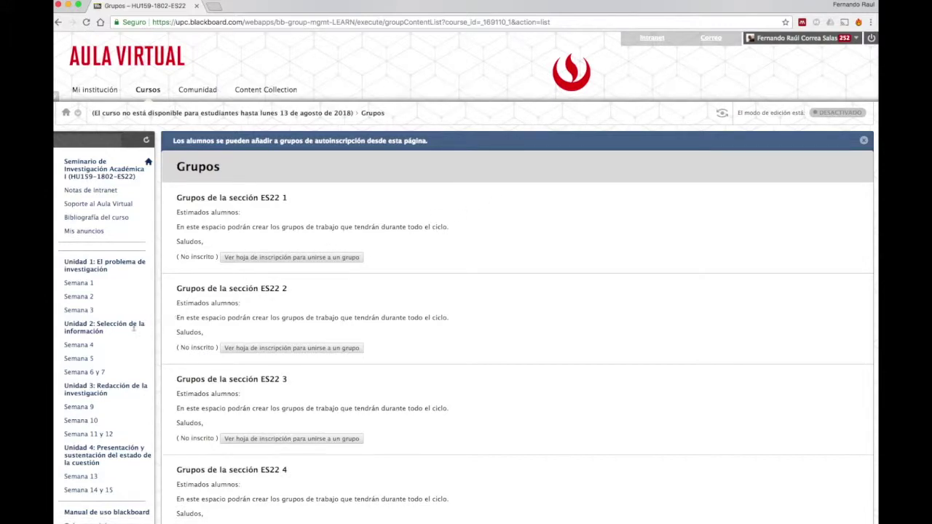
pyautogui.scroll(-2, 129, 328)
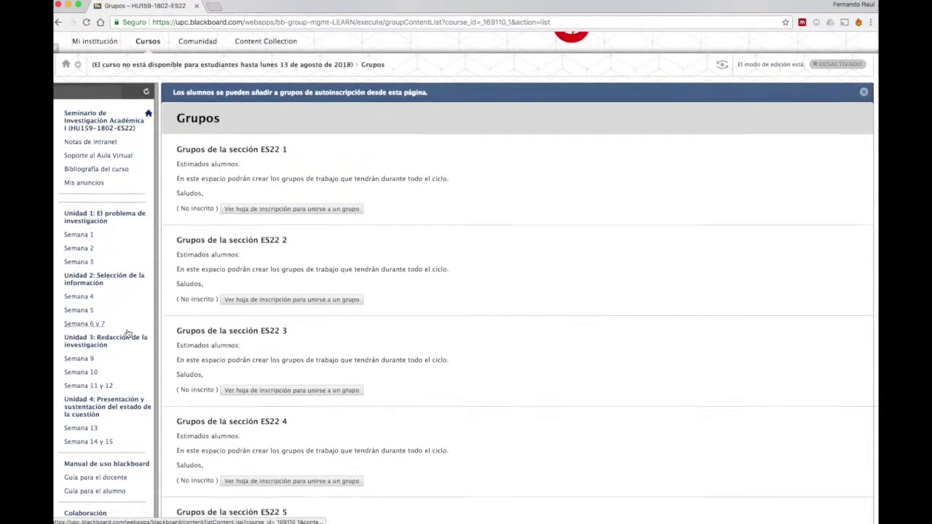
pyautogui.scroll(-2, 128, 333)
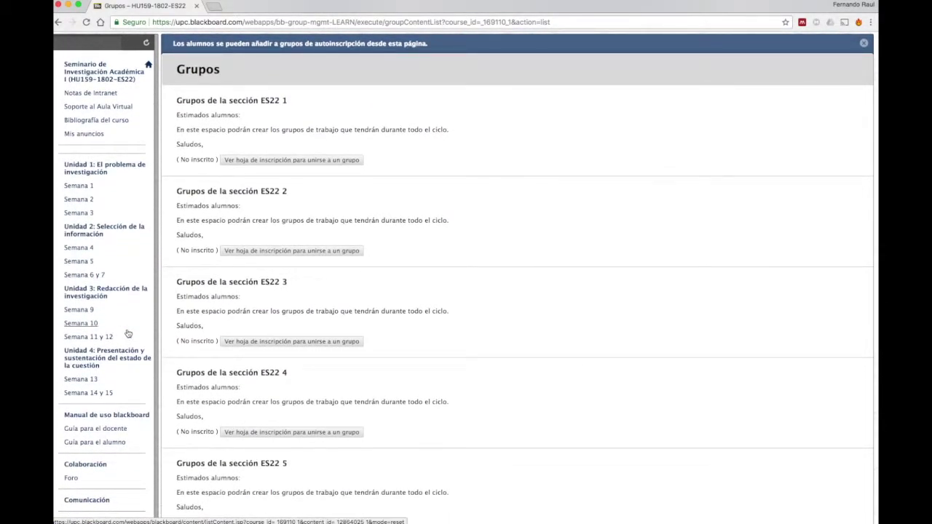
pyautogui.scroll(-5, 127, 333)
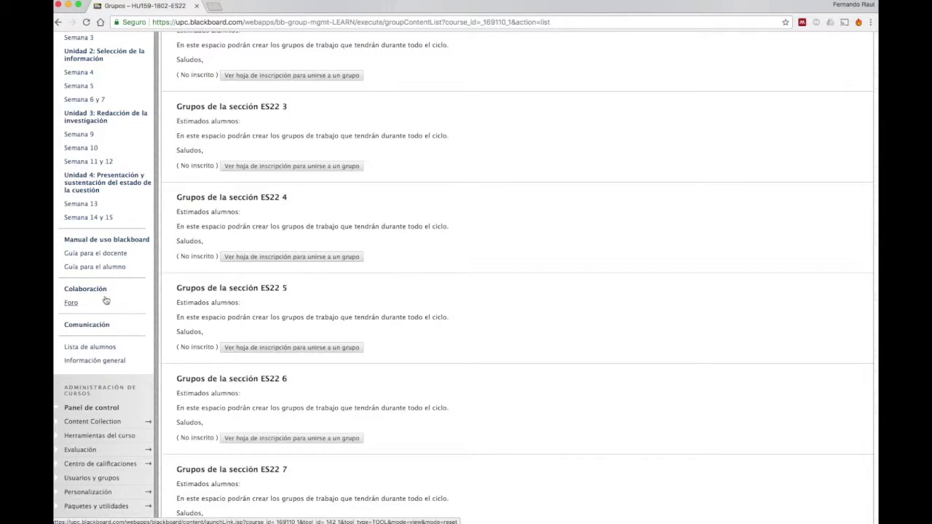
# Review the list of section ES22 groups and their enrolment sheet options as shown with edit mode off.
pyautogui.scroll(6, 106, 300)
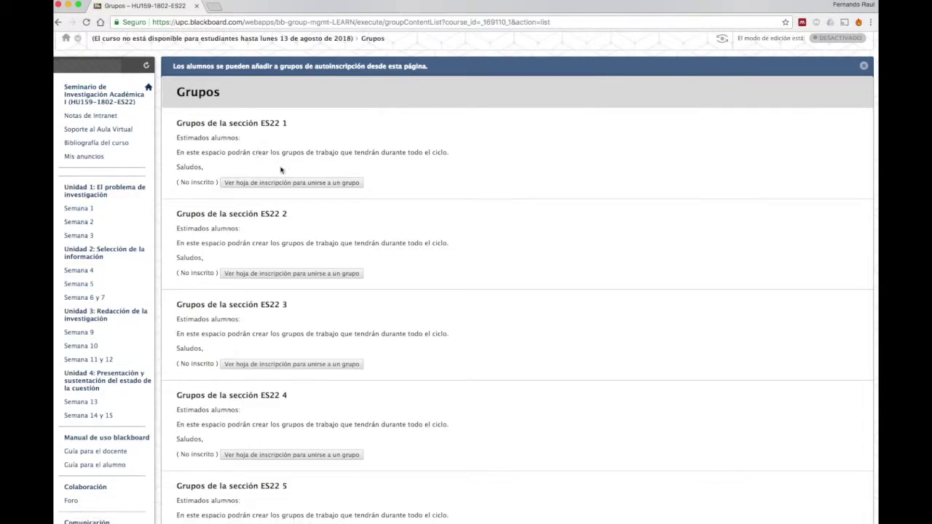
pyautogui.scroll(-2, 277, 284)
pyautogui.scroll(3, 275, 342)
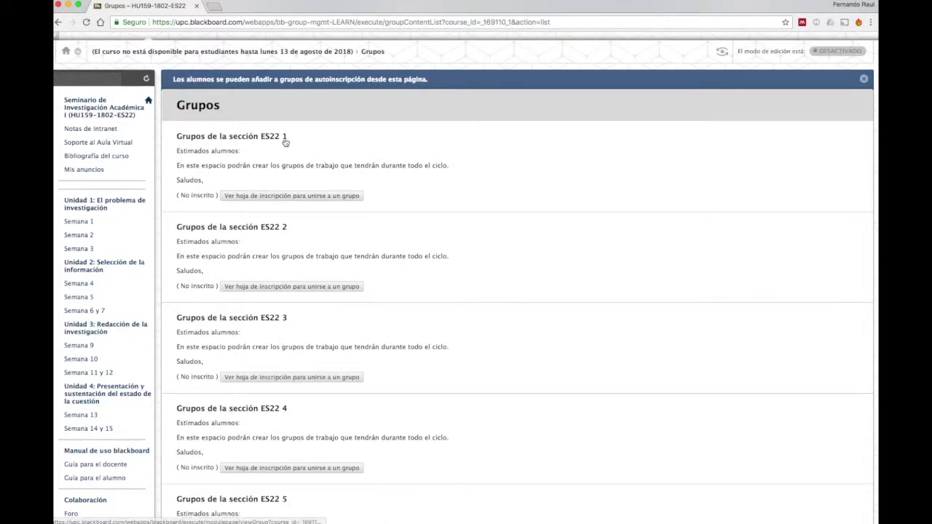
pyautogui.scroll(-5, 325, 285)
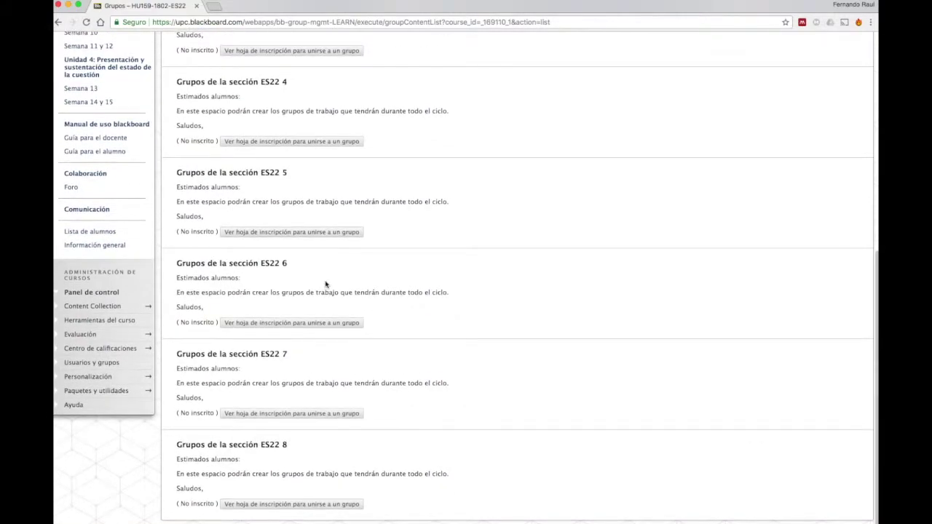
pyautogui.scroll(5, 325, 284)
pyautogui.scroll(1, 325, 285)
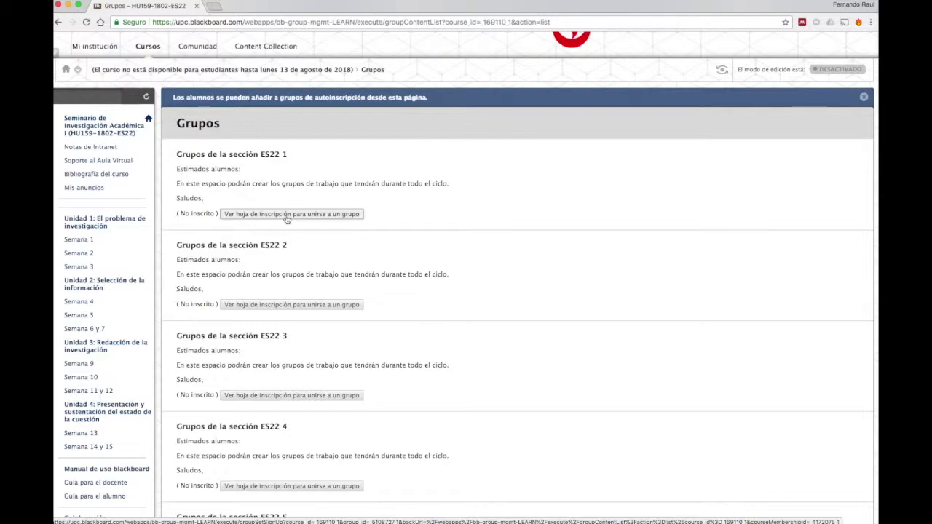
pyautogui.scroll(2, 583, 183)
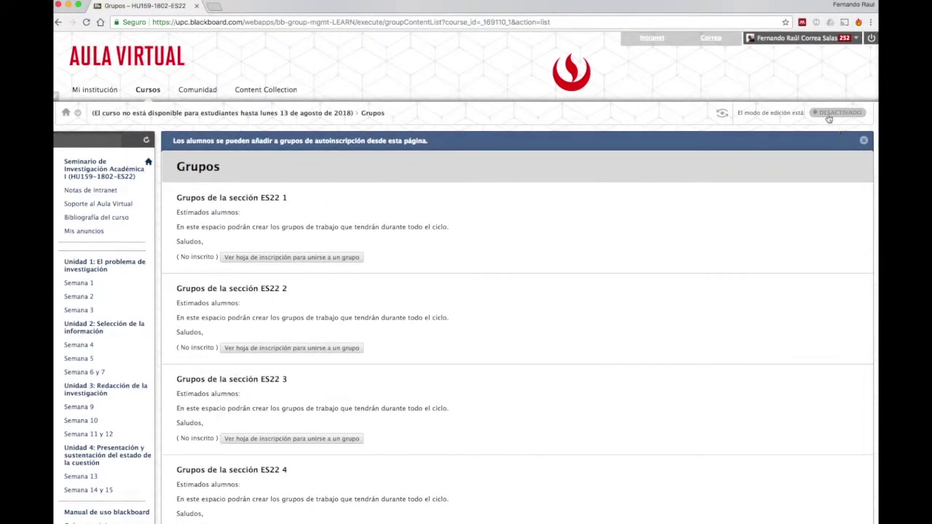
# Turn edit mode back on, open the group Grupos de la sección ES22 1 for editing and look through its settings.
pyautogui.click(832, 114)
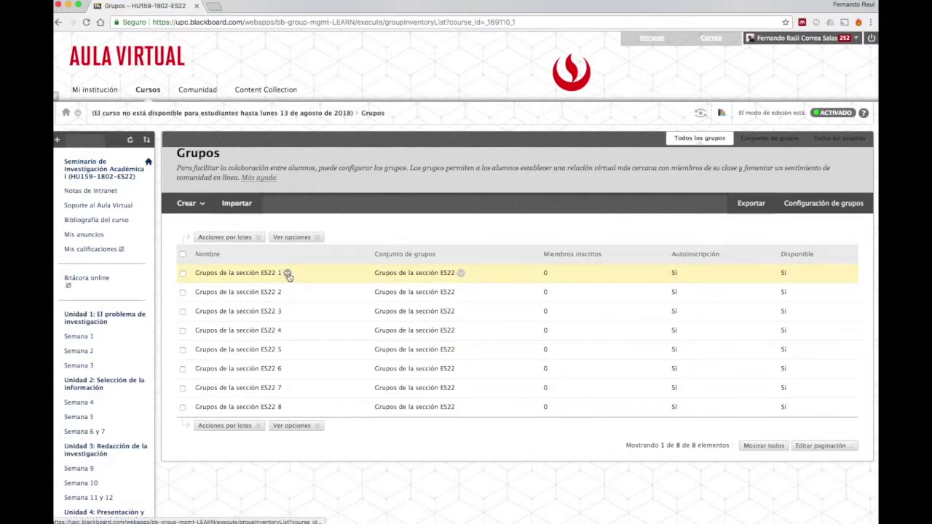
pyautogui.scroll(5, 243, 279)
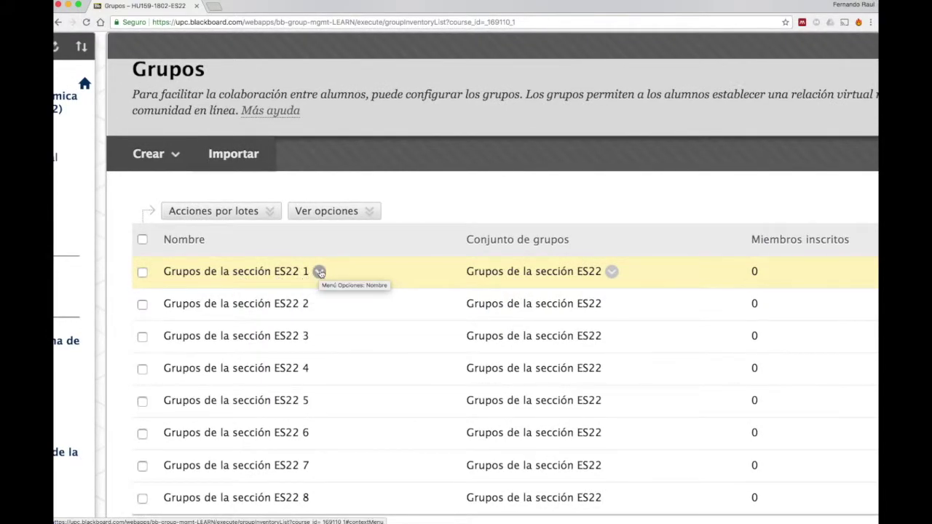
pyautogui.click(320, 272)
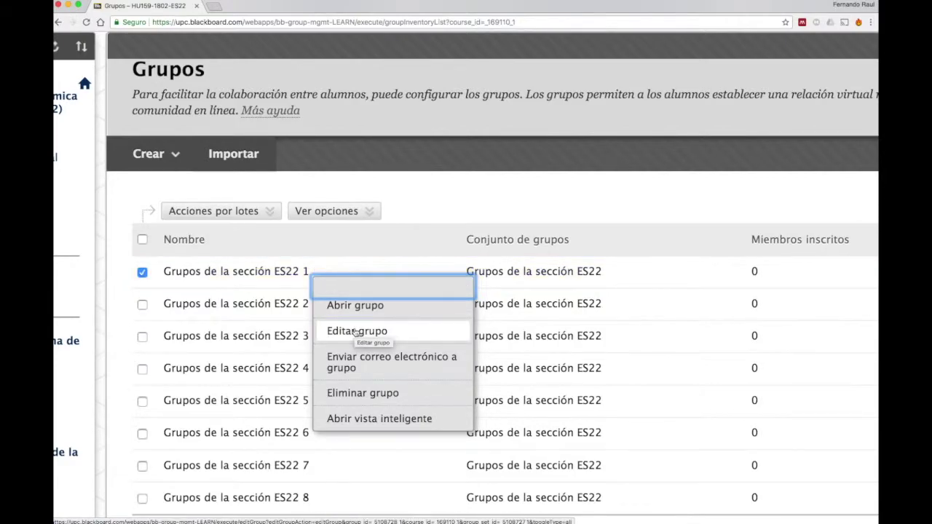
pyautogui.click(355, 332)
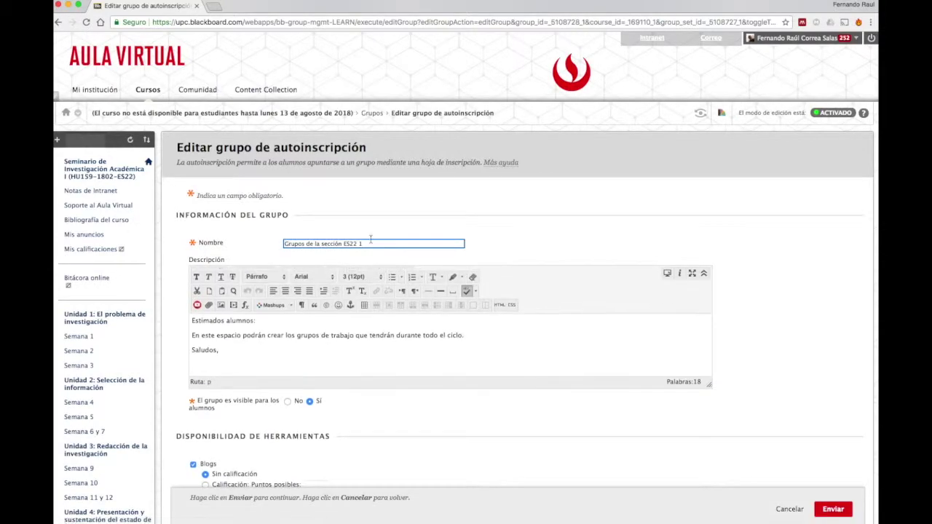
pyautogui.scroll(-10, 369, 243)
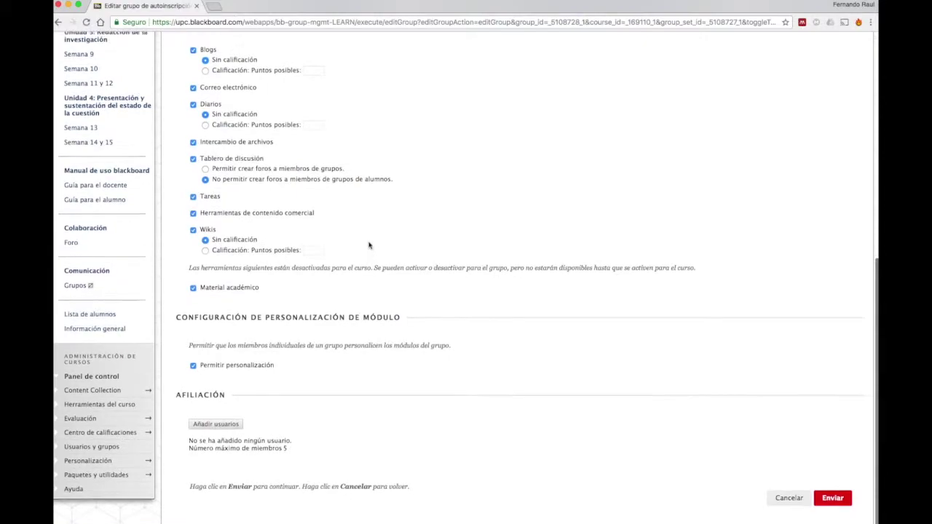
pyautogui.scroll(15, 369, 245)
# Rename the group as Los Investigadores and submit the change.
pyautogui.moveTo(368, 243); pyautogui.dragTo(284, 240)
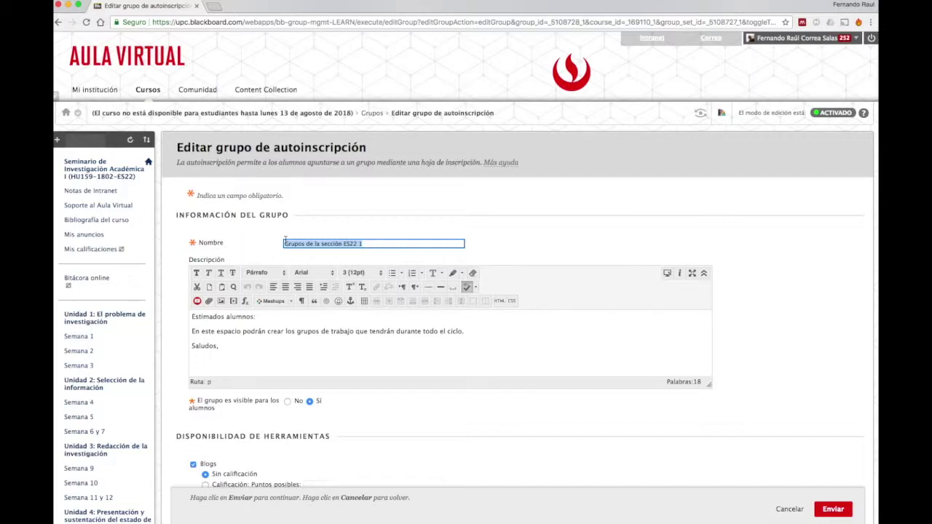
pyautogui.press('BackSpace')
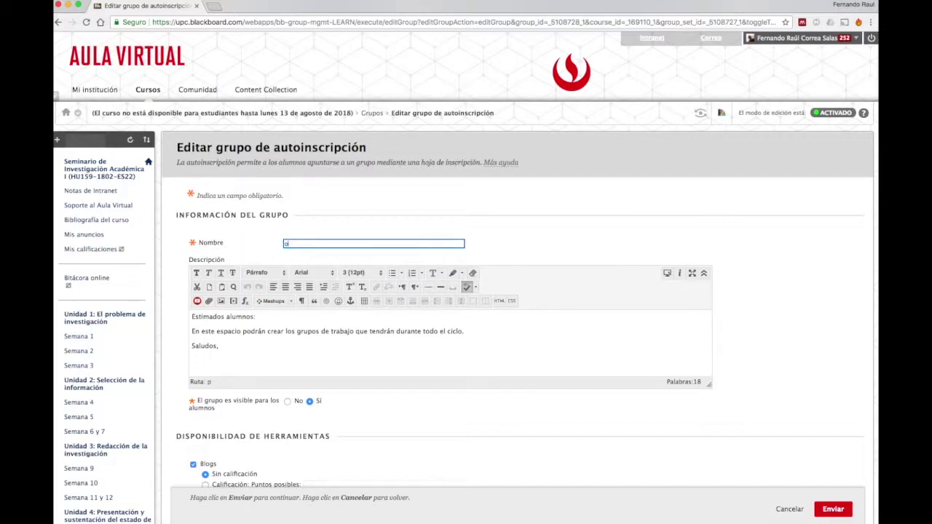
pyautogui.write('Los Investigadores')
pyautogui.click(509, 216)
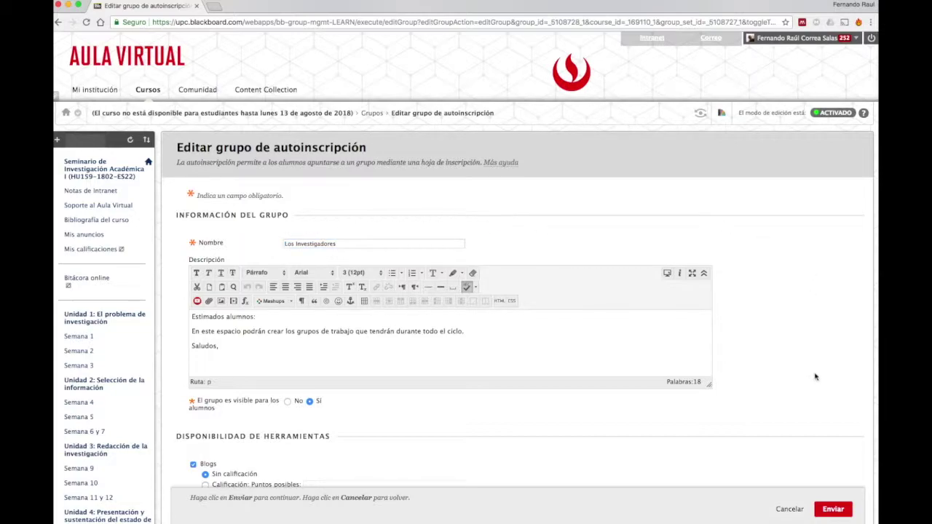
pyautogui.scroll(-1, 833, 518)
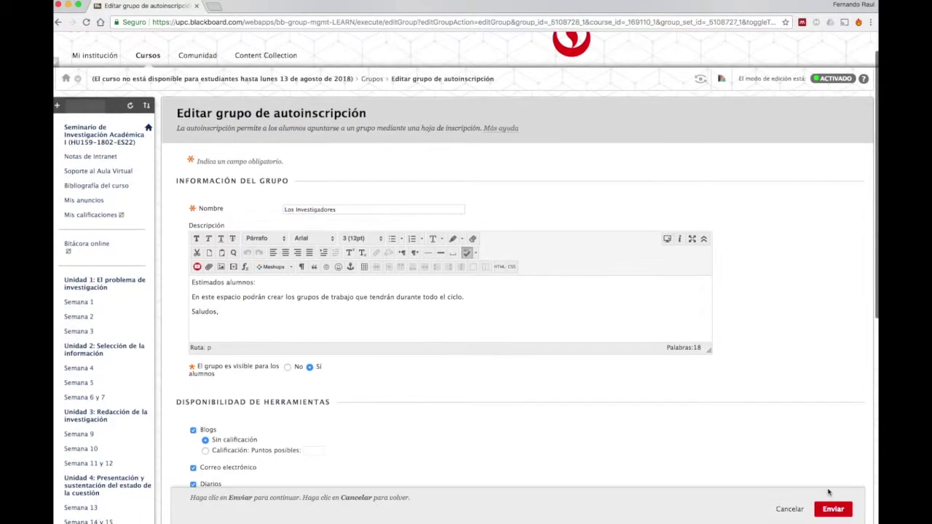
pyautogui.click(833, 511)
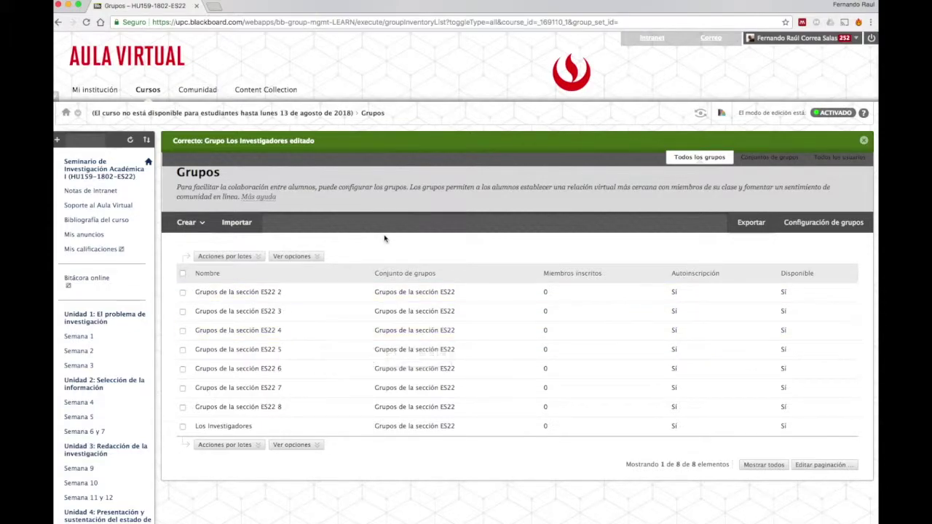
# Open the Los Investigadores group for editing and go to its Afiliación section.
pyautogui.click(291, 445)
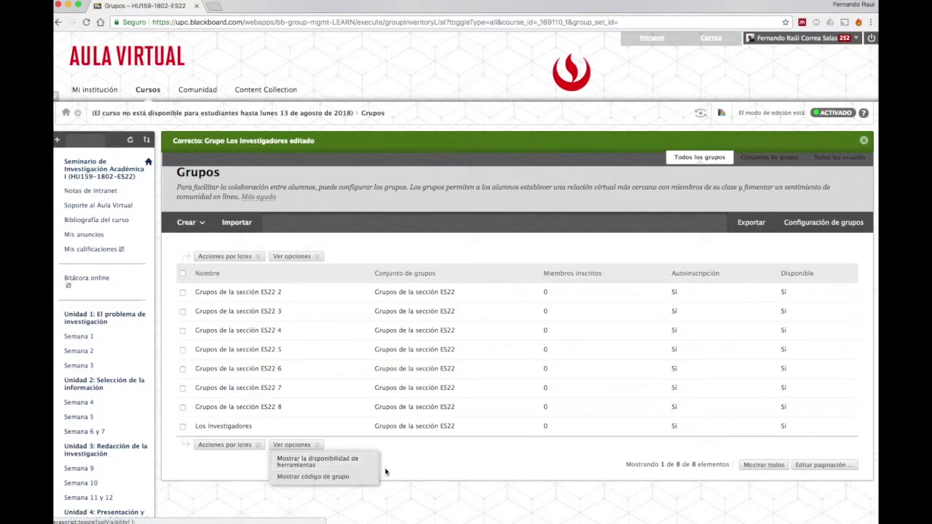
pyautogui.scroll(-1, 266, 490)
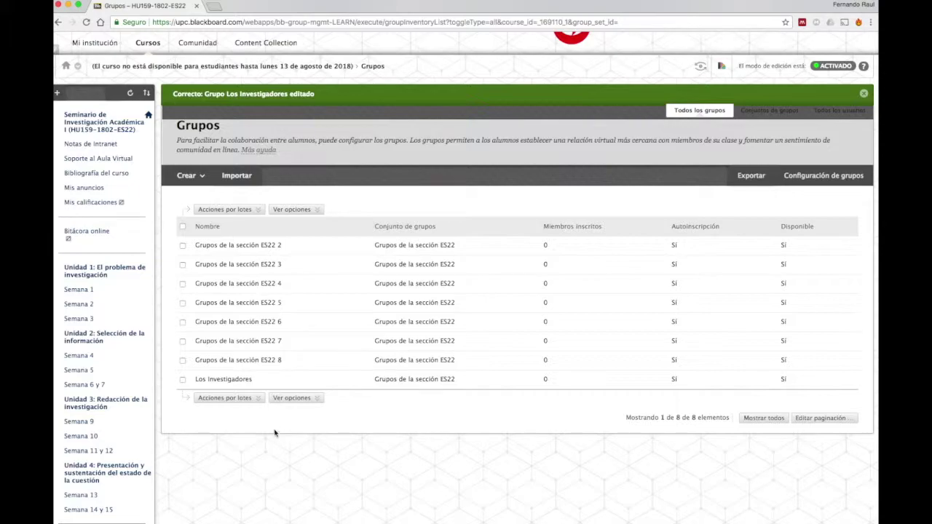
pyautogui.moveTo(257, 381)
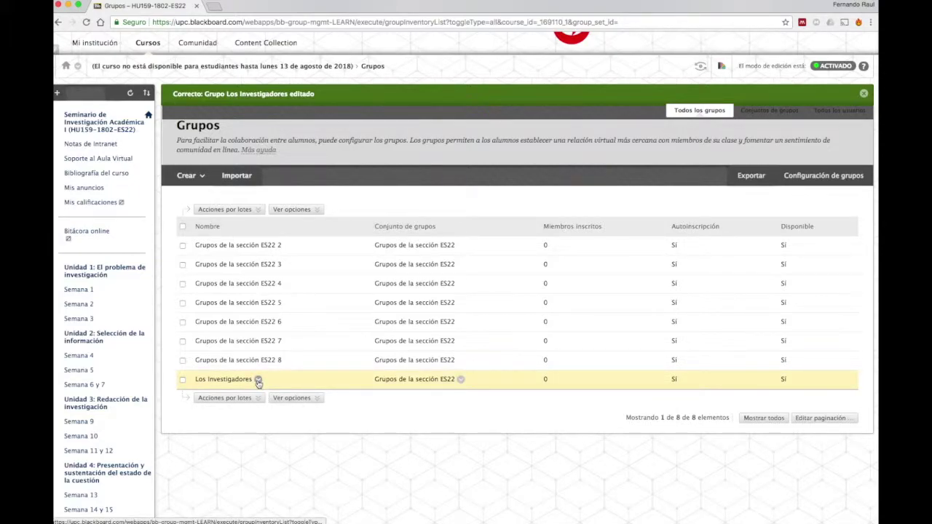
pyautogui.click(258, 381)
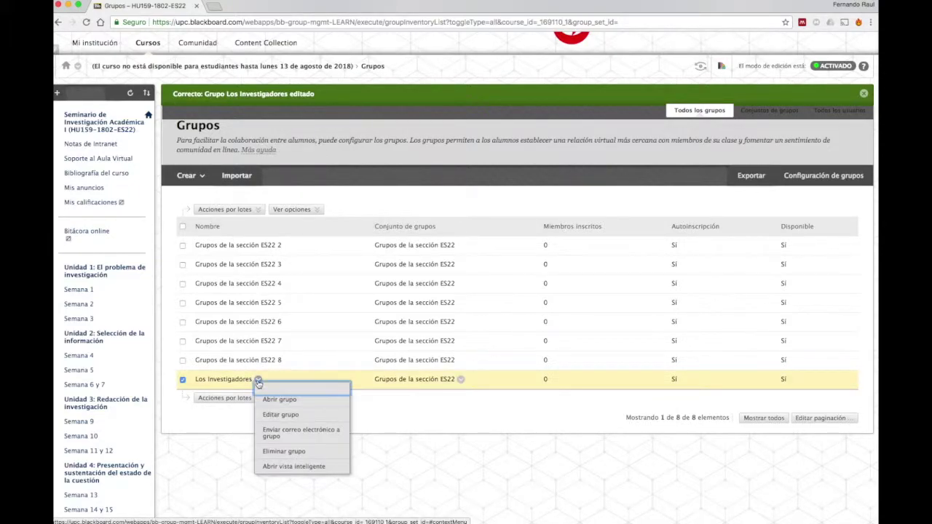
pyautogui.click(282, 415)
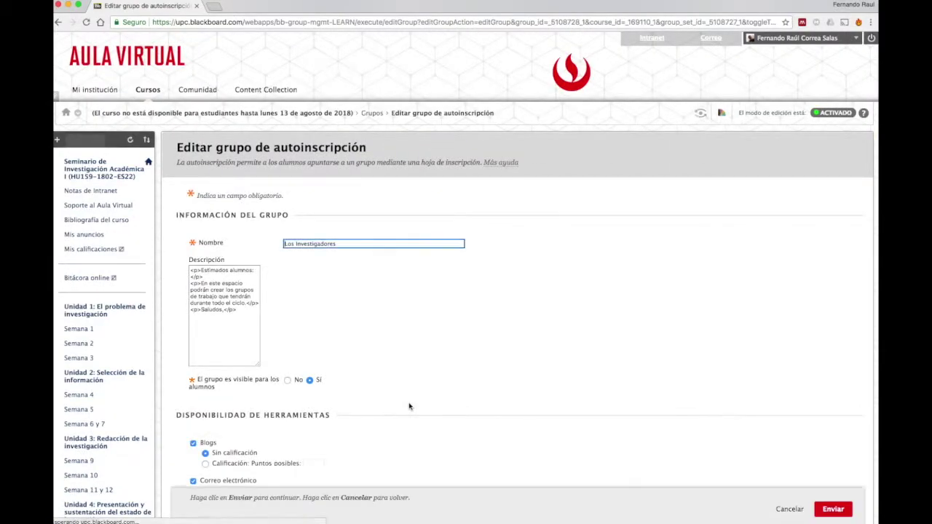
pyautogui.scroll(-6, 409, 406)
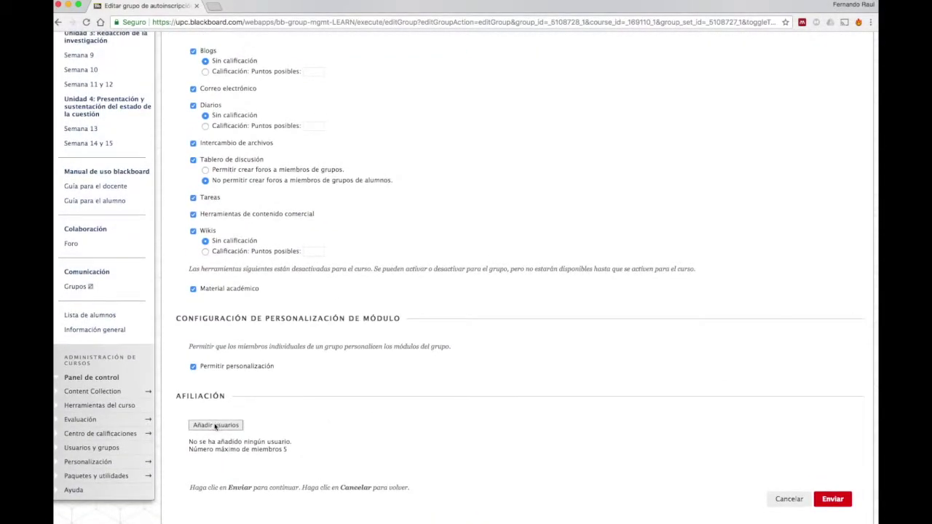
# Inspect the window for adding users to Los Investigadores, close it without adding anyone, and submit the group form.
pyautogui.click(214, 425)
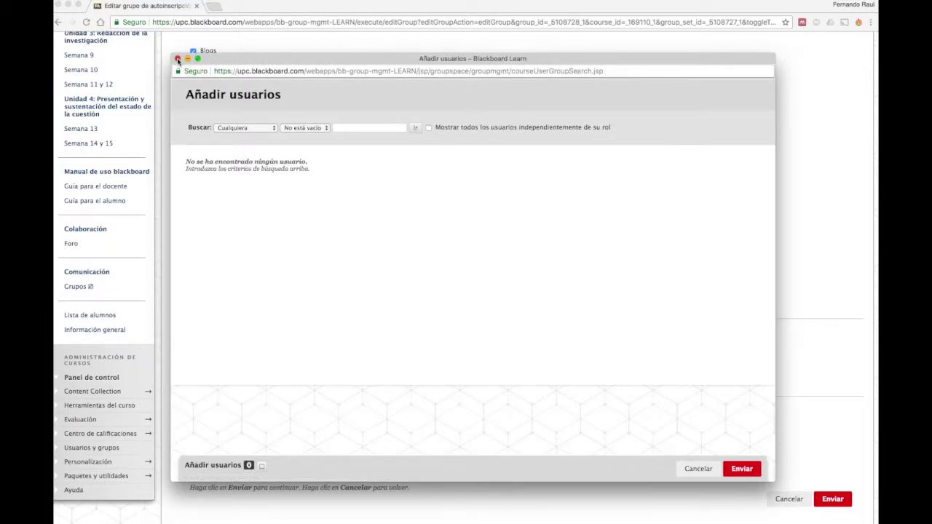
pyautogui.click(178, 59)
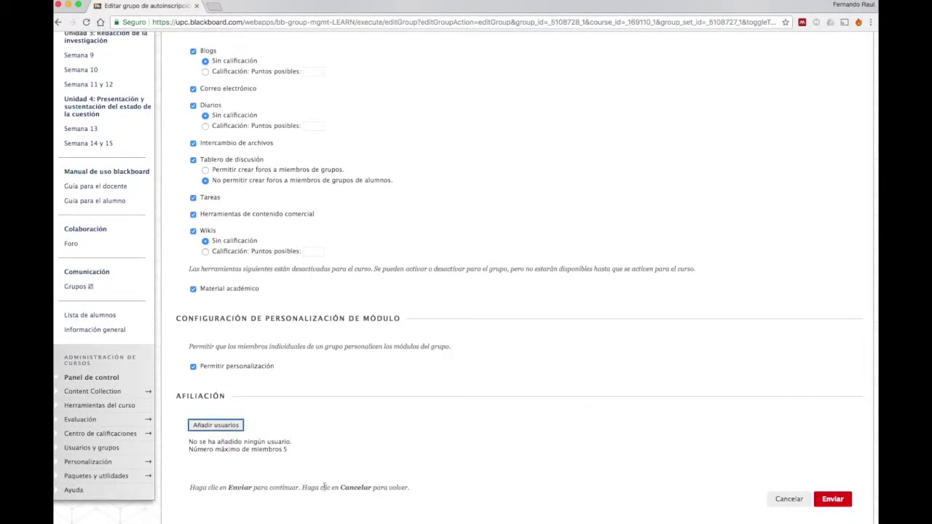
pyautogui.click(339, 458)
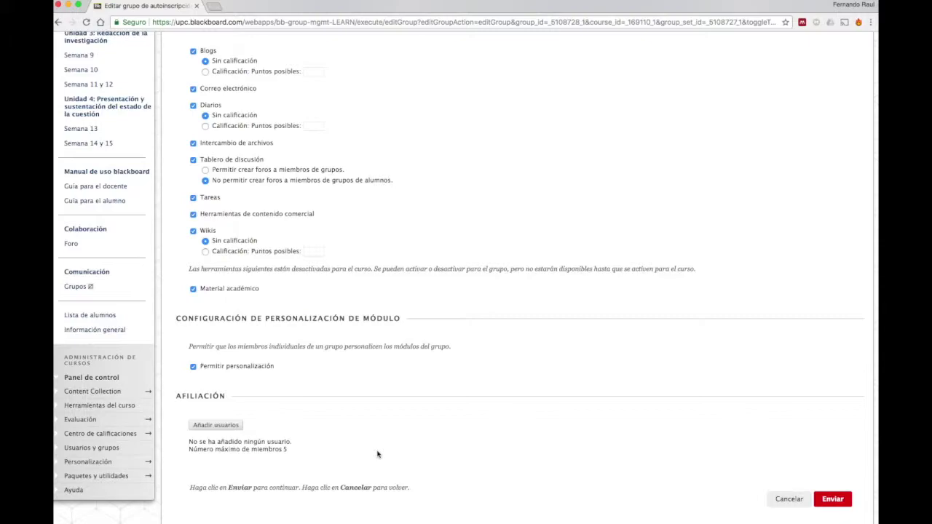
pyautogui.click(837, 500)
pyautogui.click(830, 501)
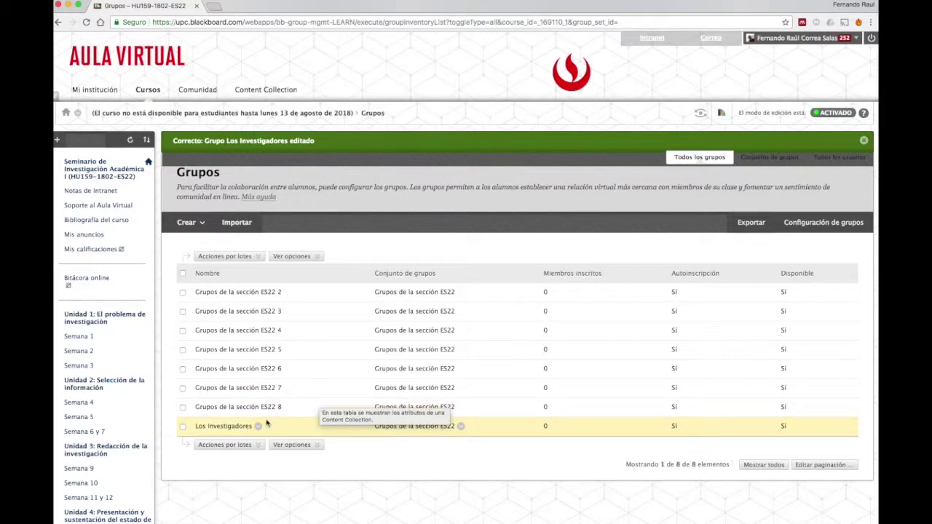
# Open the Los Investigadores group page and examine its properties and group tools.
pyautogui.click(291, 444)
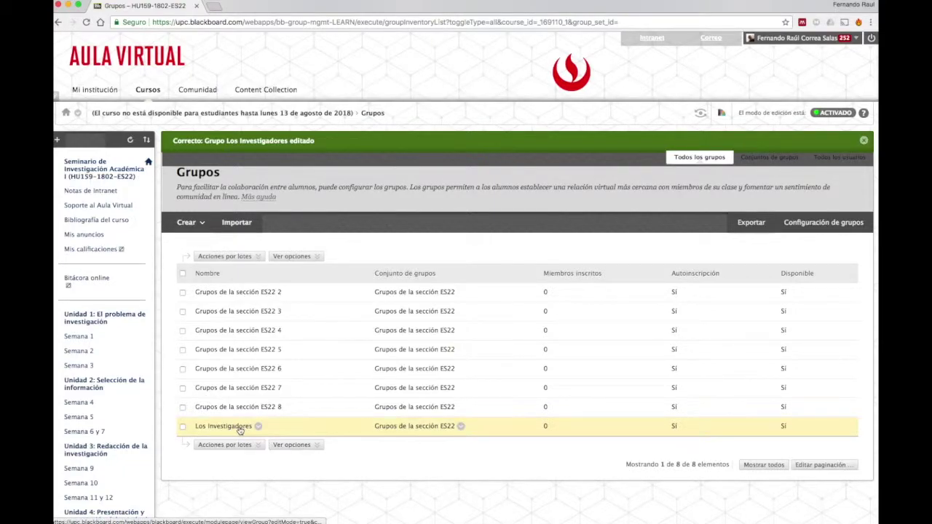
pyautogui.click(214, 427)
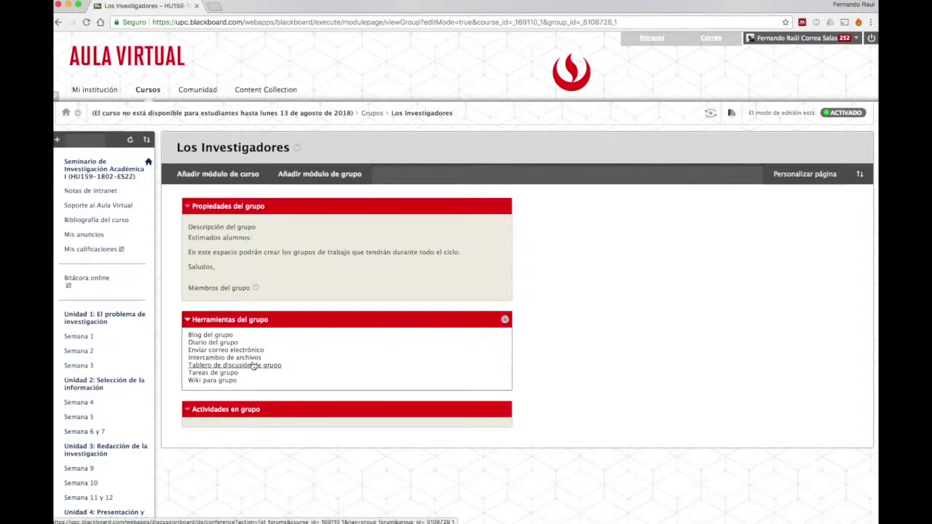
pyautogui.scroll(5, 253, 366)
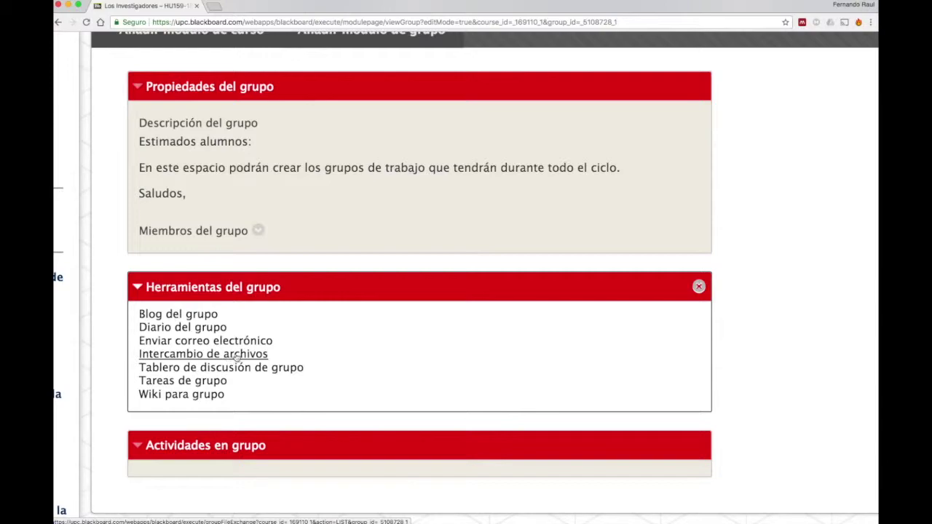
# View the group's Intercambio de archivos area and return to the Los Investigadores page.
pyautogui.click(234, 356)
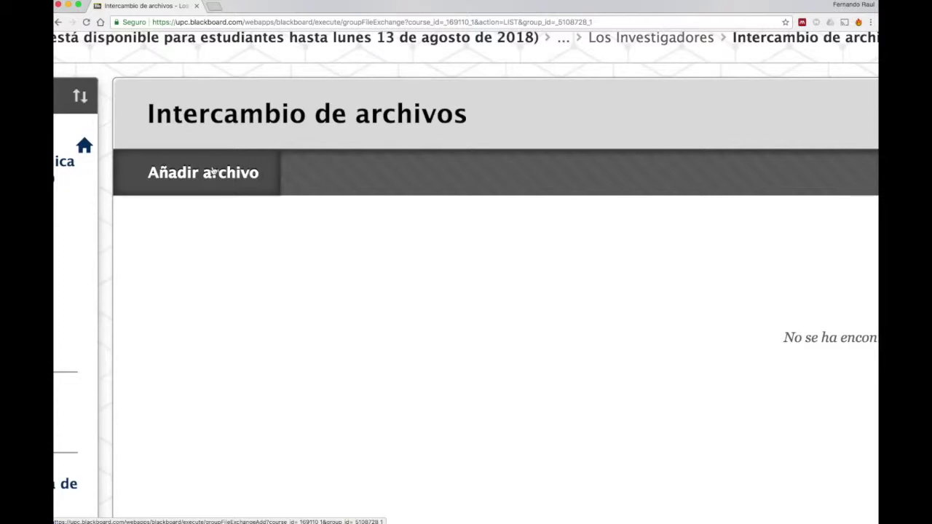
pyautogui.scroll(-5, 214, 172)
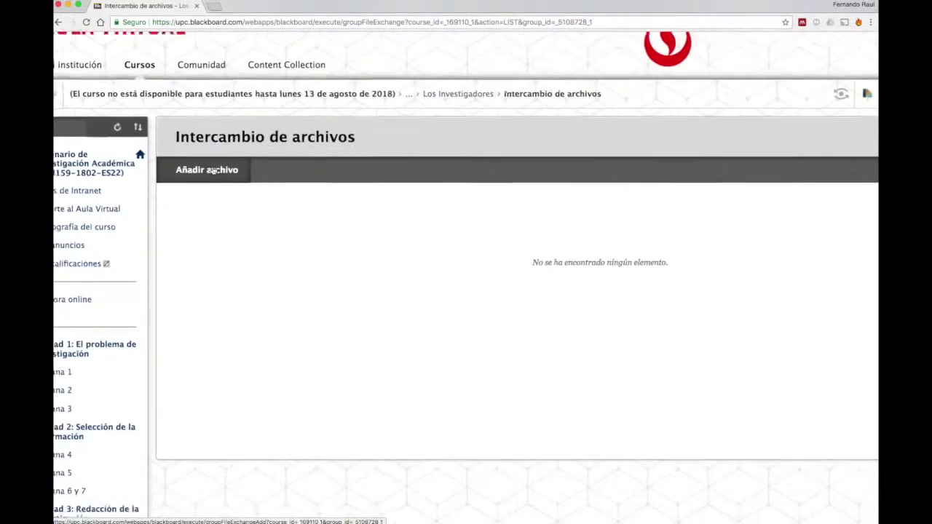
pyautogui.click(404, 113)
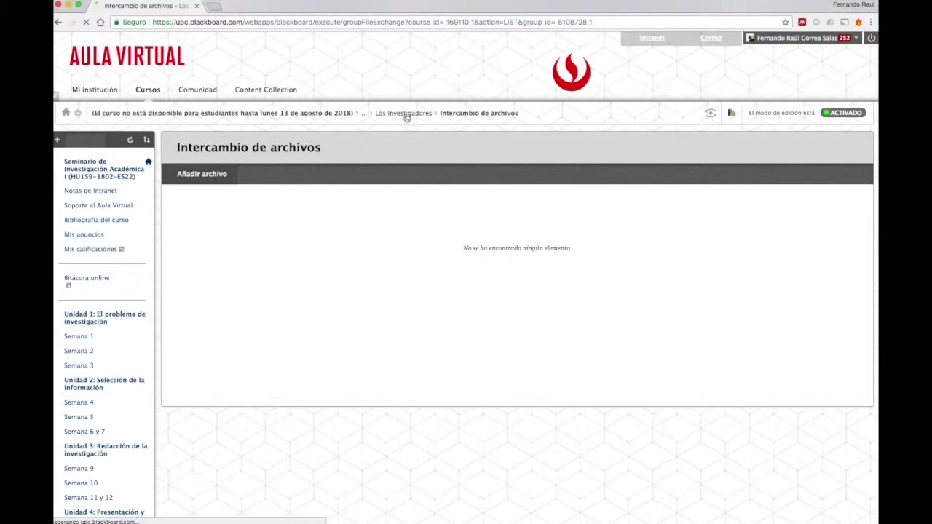